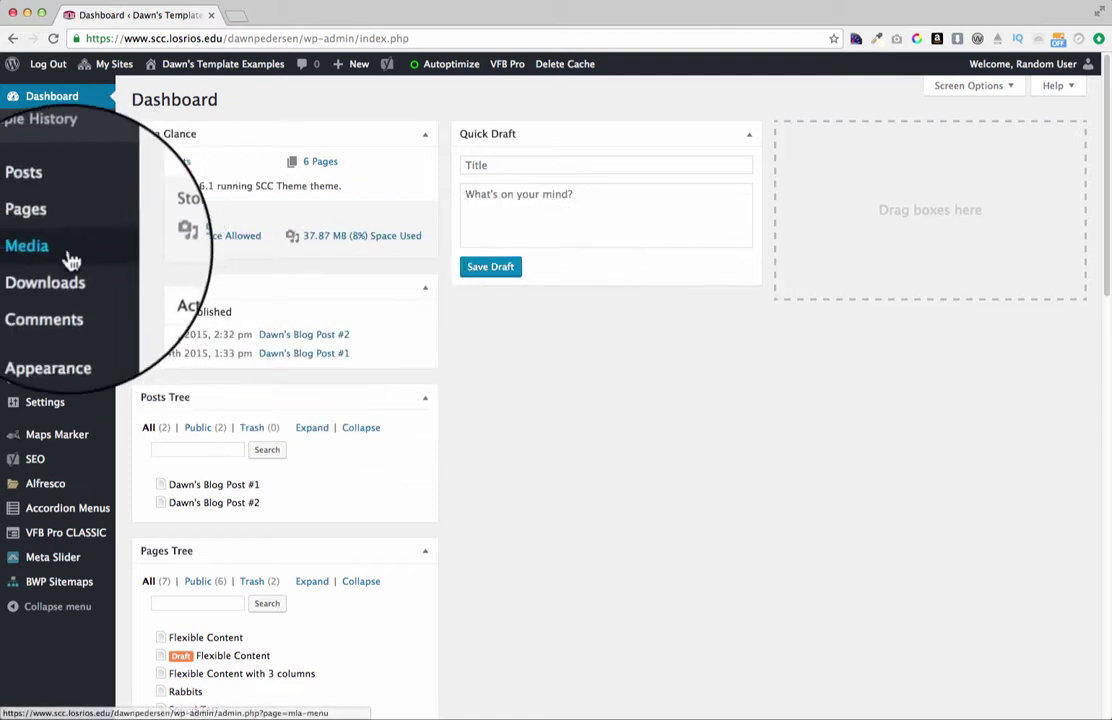
Open the Media library and look through its bulk action and date filter options
mouse_move(45, 250)
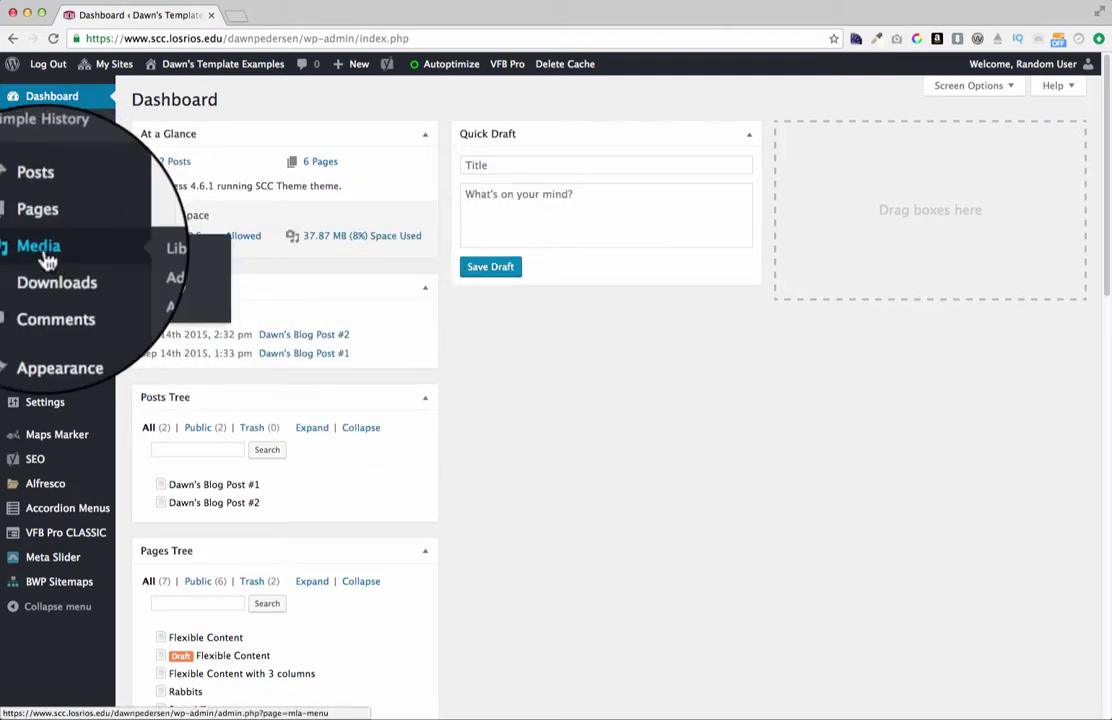
left_click(46, 258)
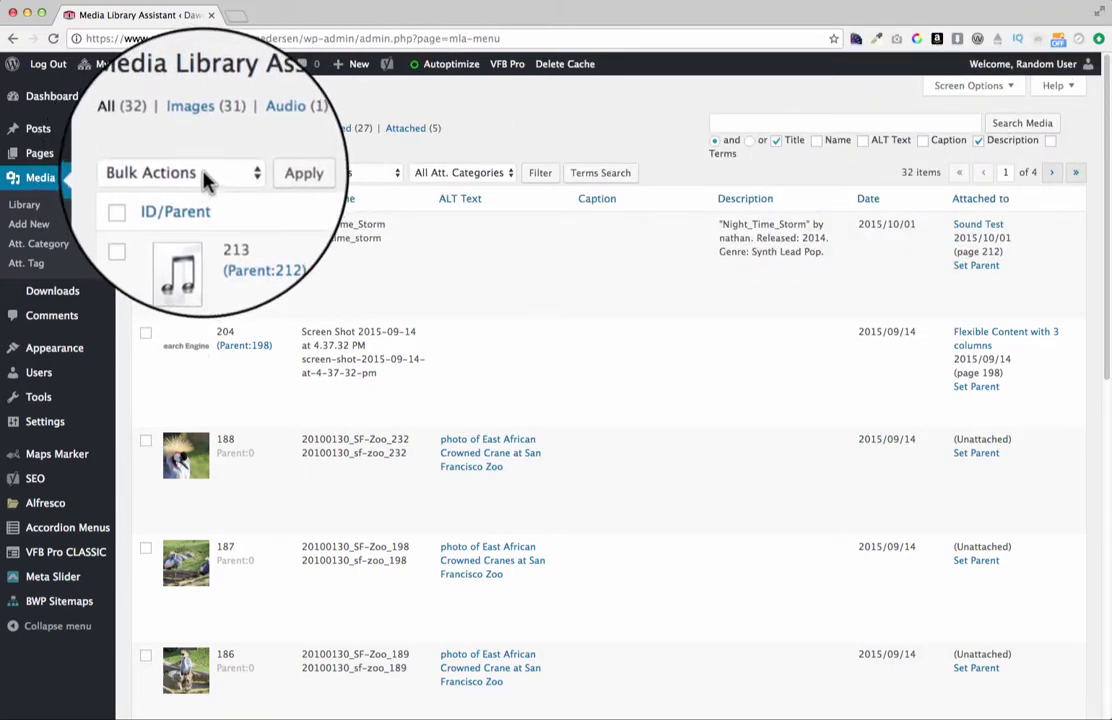
left_click(204, 176)
left_click(210, 169)
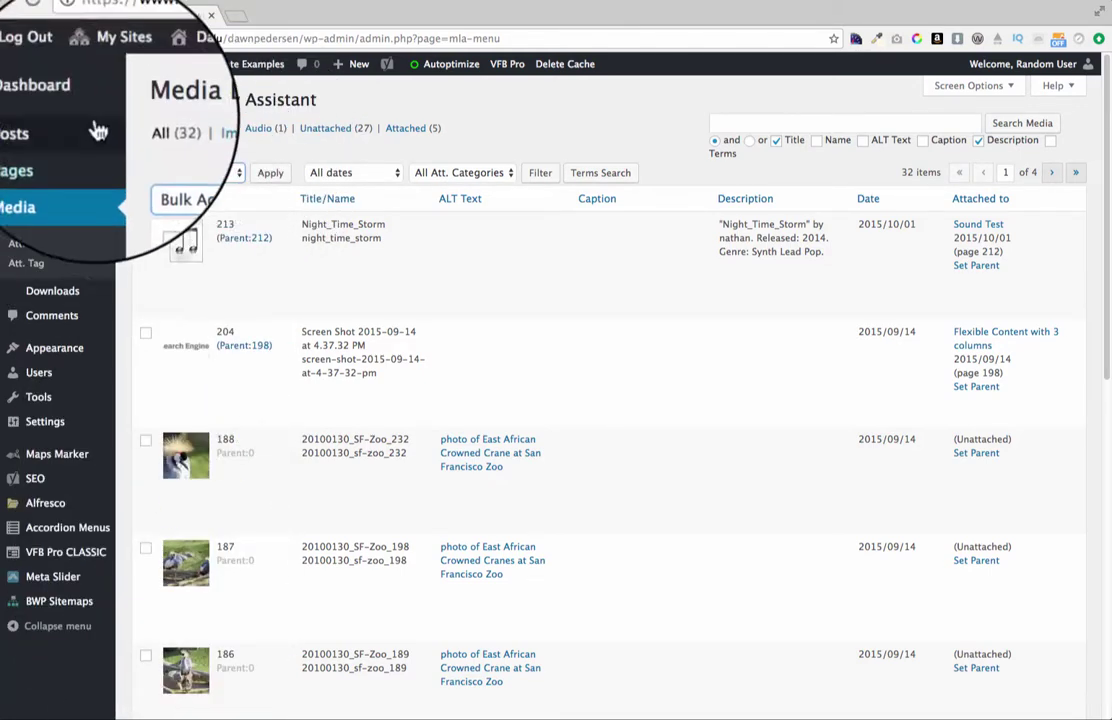
left_click(366, 173)
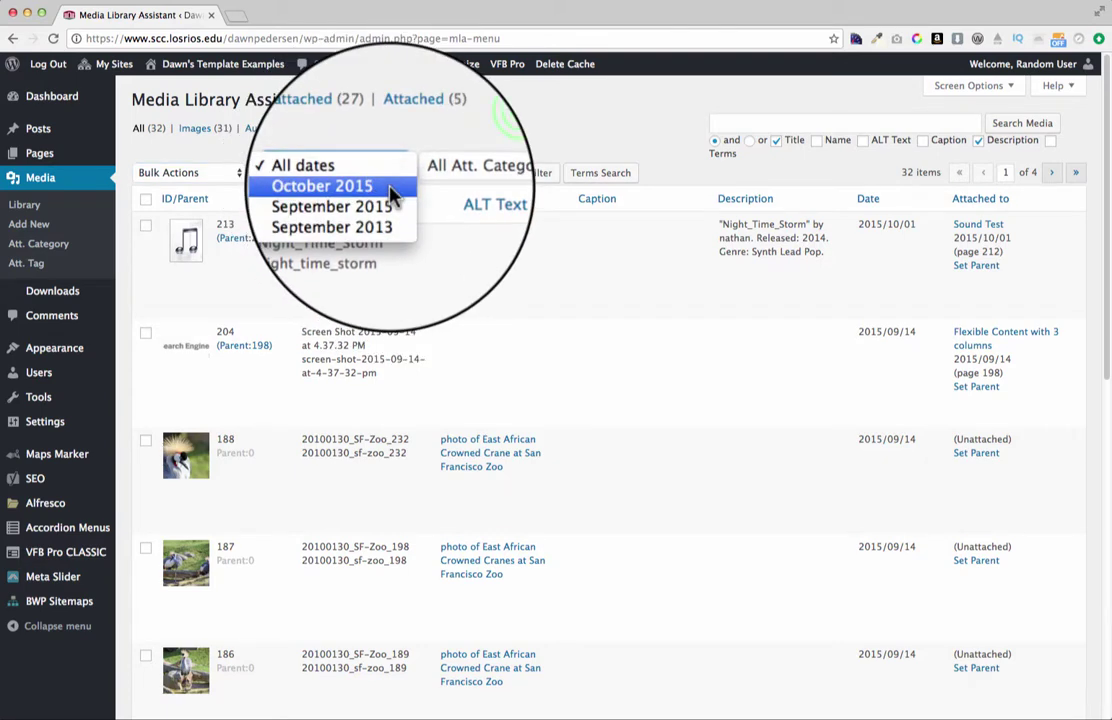
left_click(480, 132)
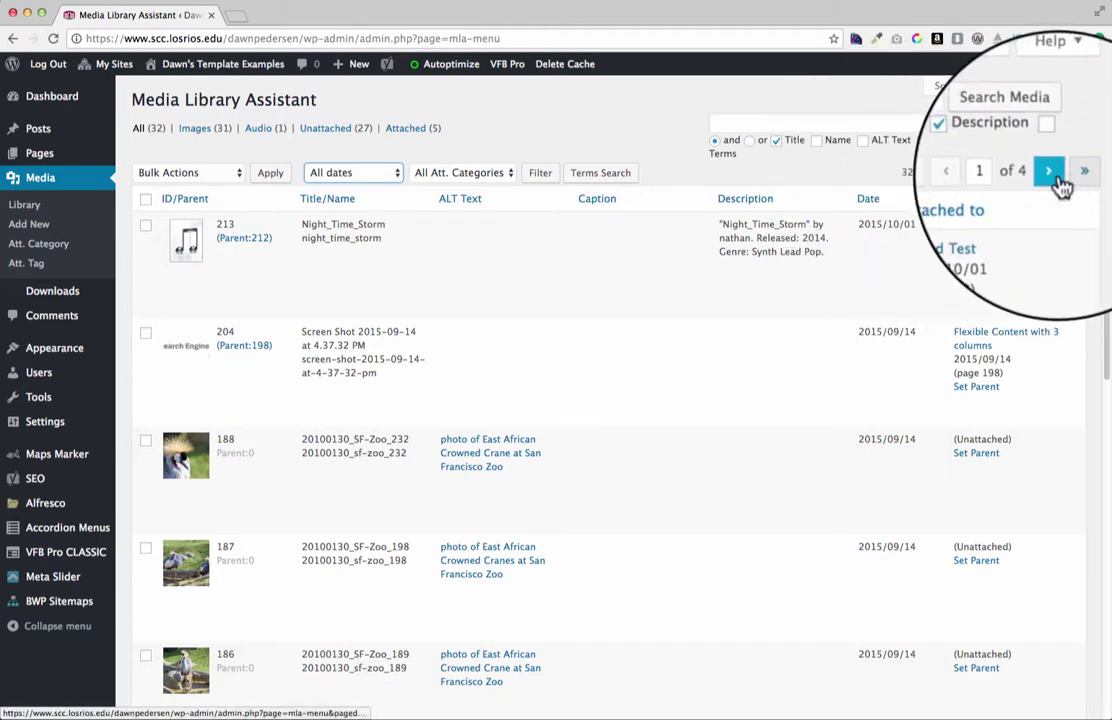
Examine the first page of media items, including their thumbnails, titles, alternative text and parent attachments
scroll(1055, 258, "down", 10)
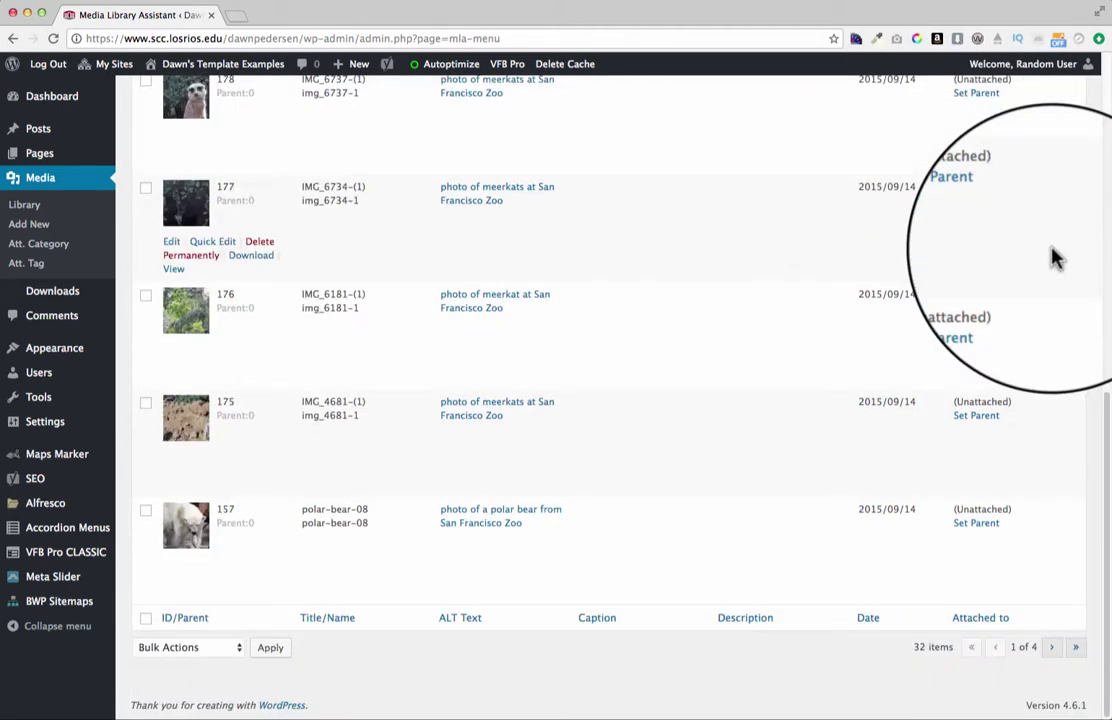
scroll(1055, 258, "up", 10)
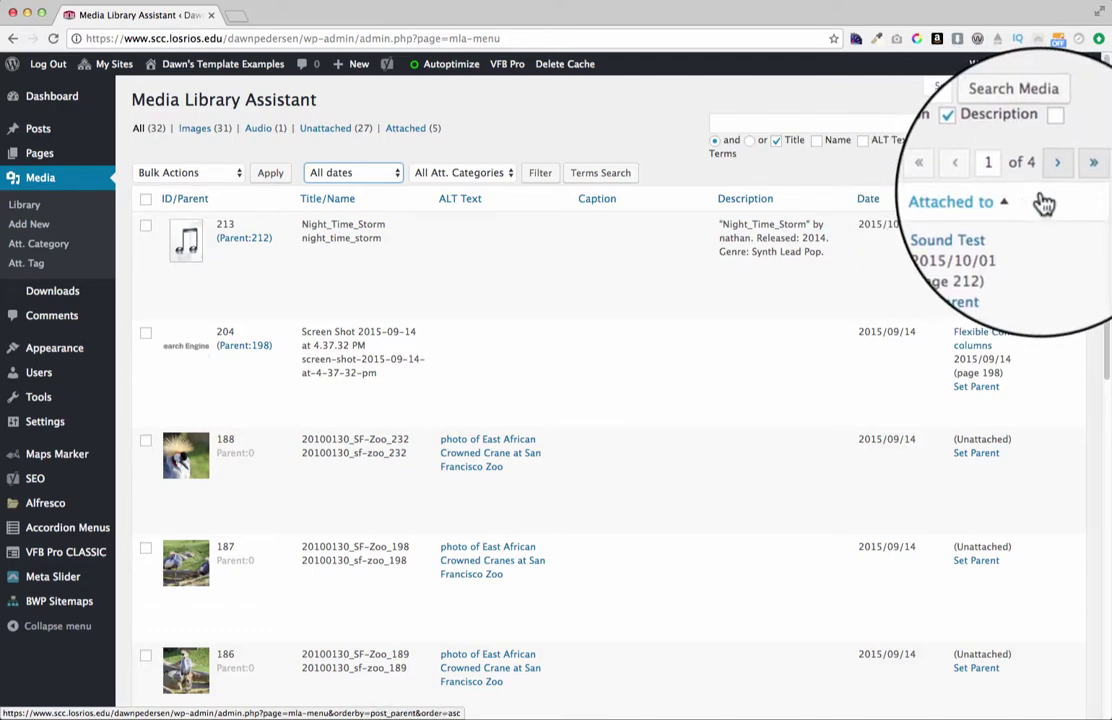
mouse_move(228, 250)
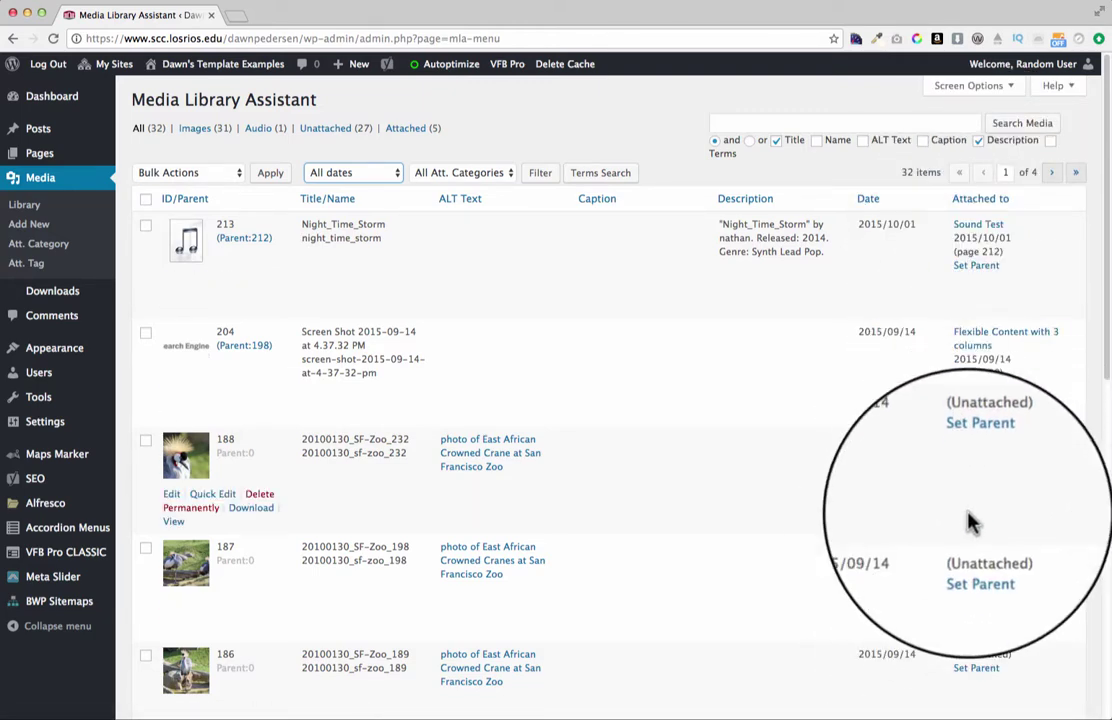
scroll(1015, 478, "down", 3)
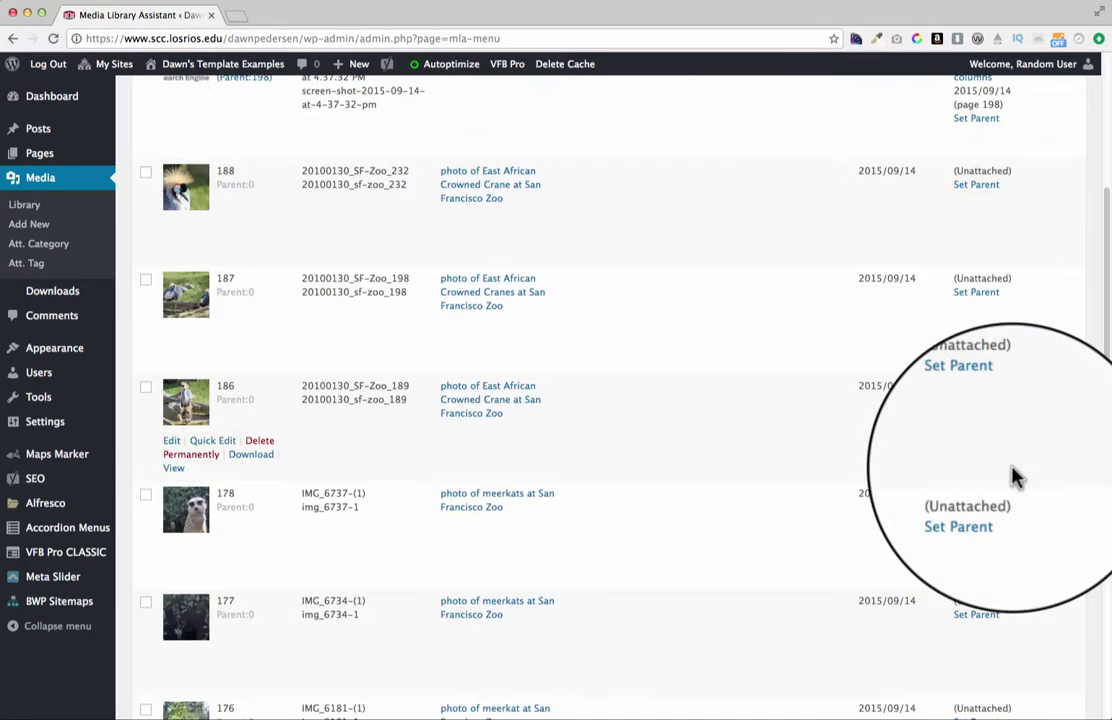
scroll(1015, 478, "up", 3)
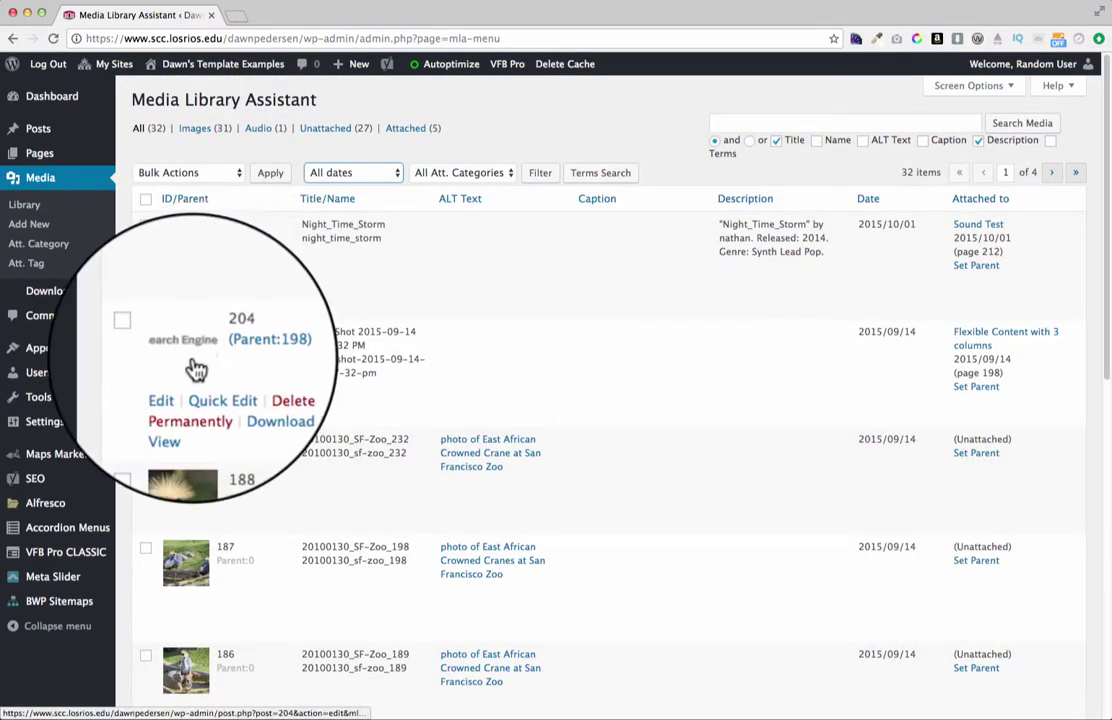
scroll(278, 372, "down", 2)
scroll(270, 365, "down", 5)
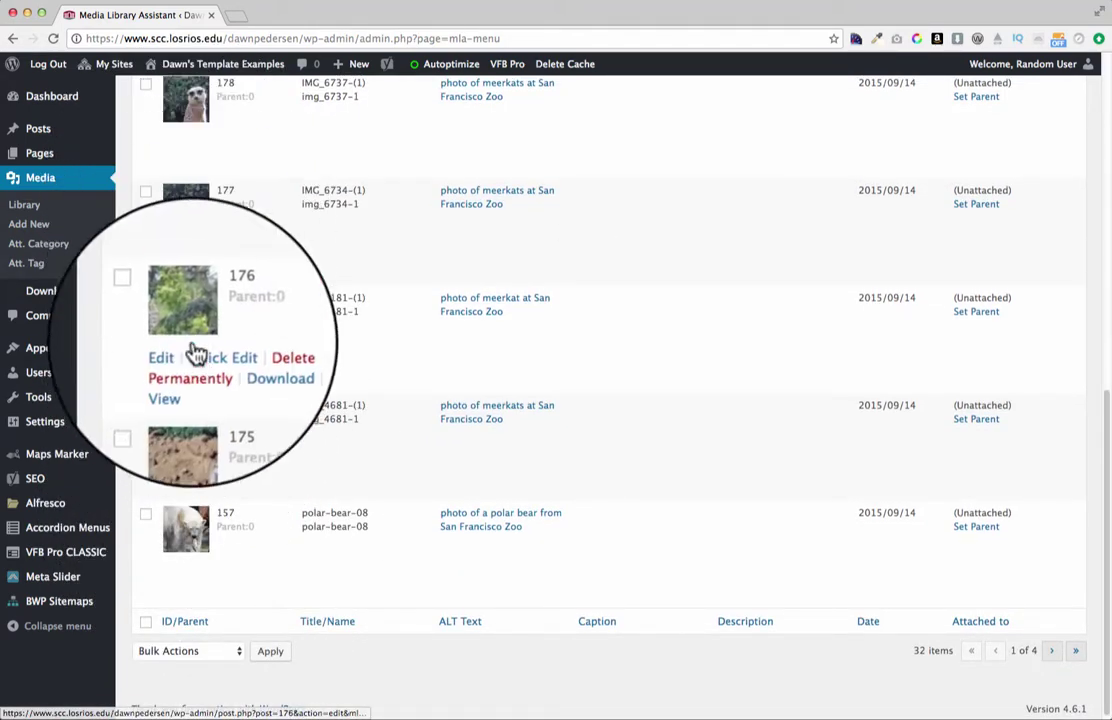
scroll(449, 290, "up", 10)
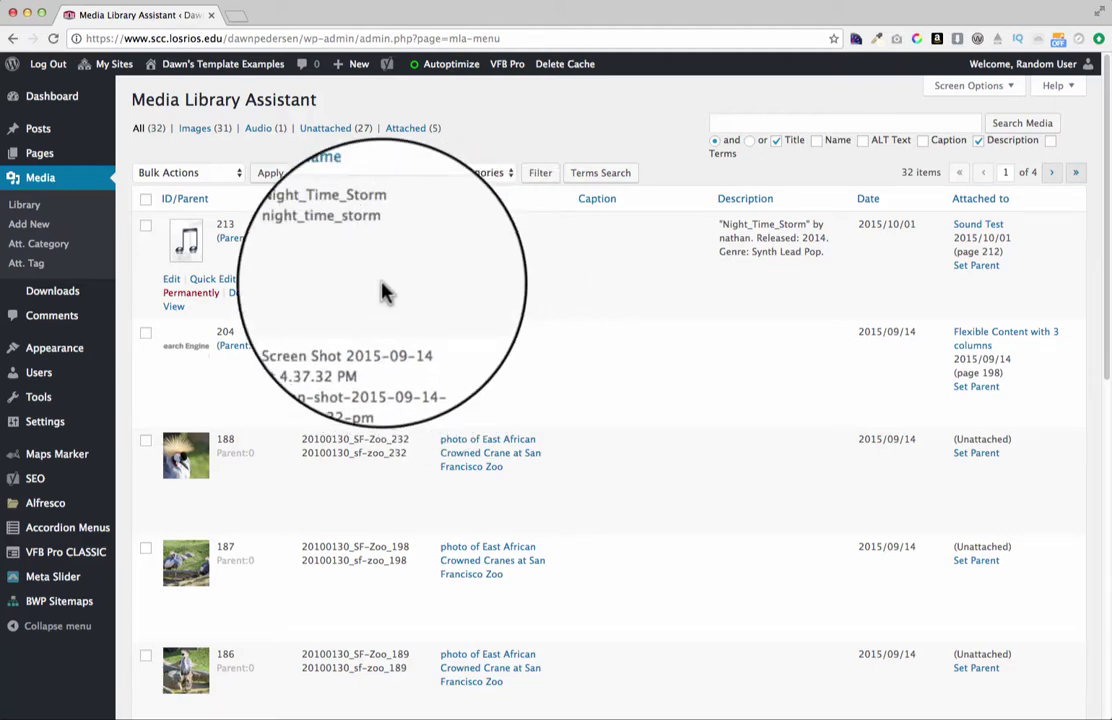
Open the crowned crane image 20100130_SF-Zoo_232 for editing and review its title, picture, caption and alternative text
left_click(179, 462)
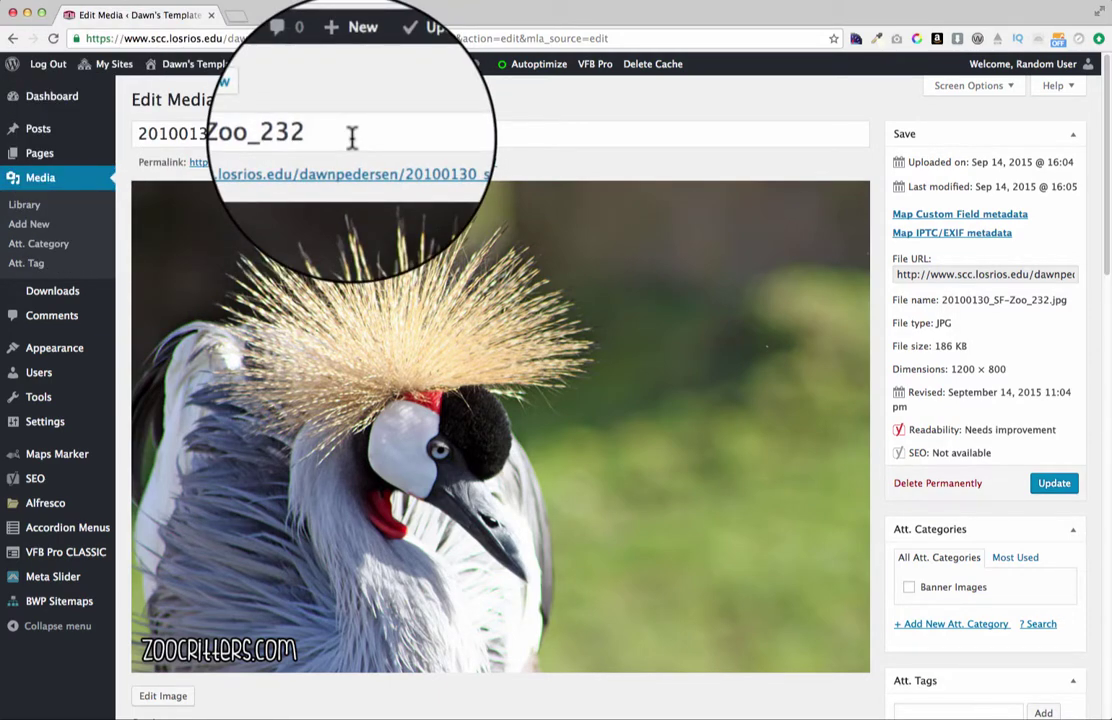
scroll(440, 300, "down", 6)
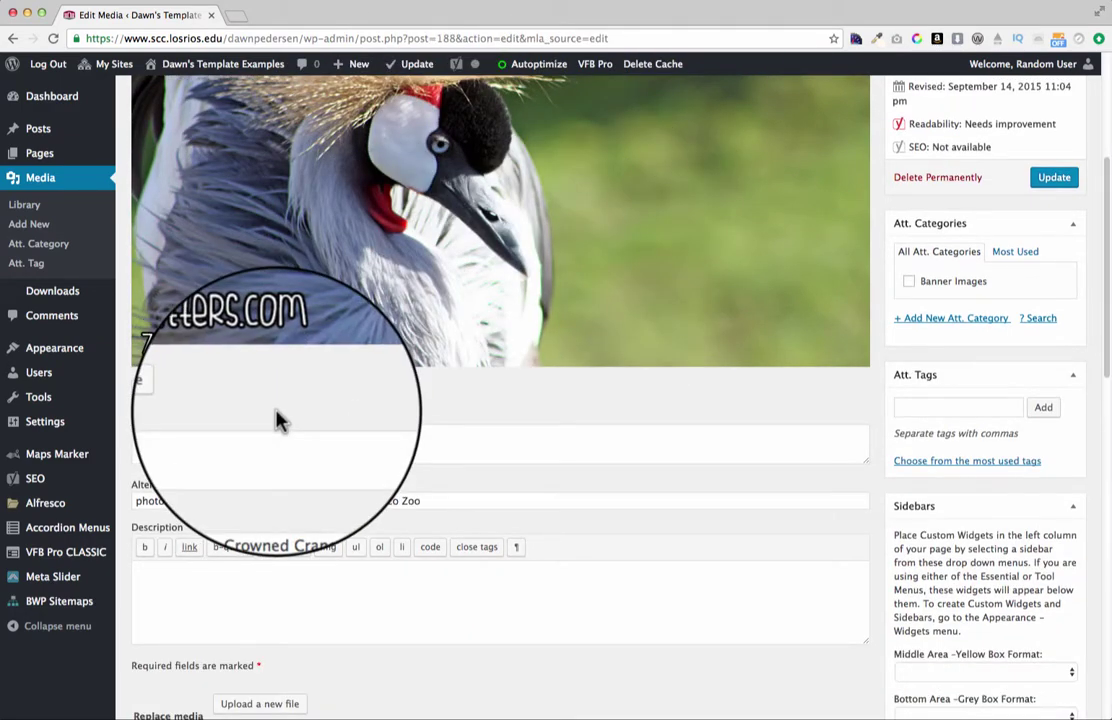
scroll(260, 410, "down", 1)
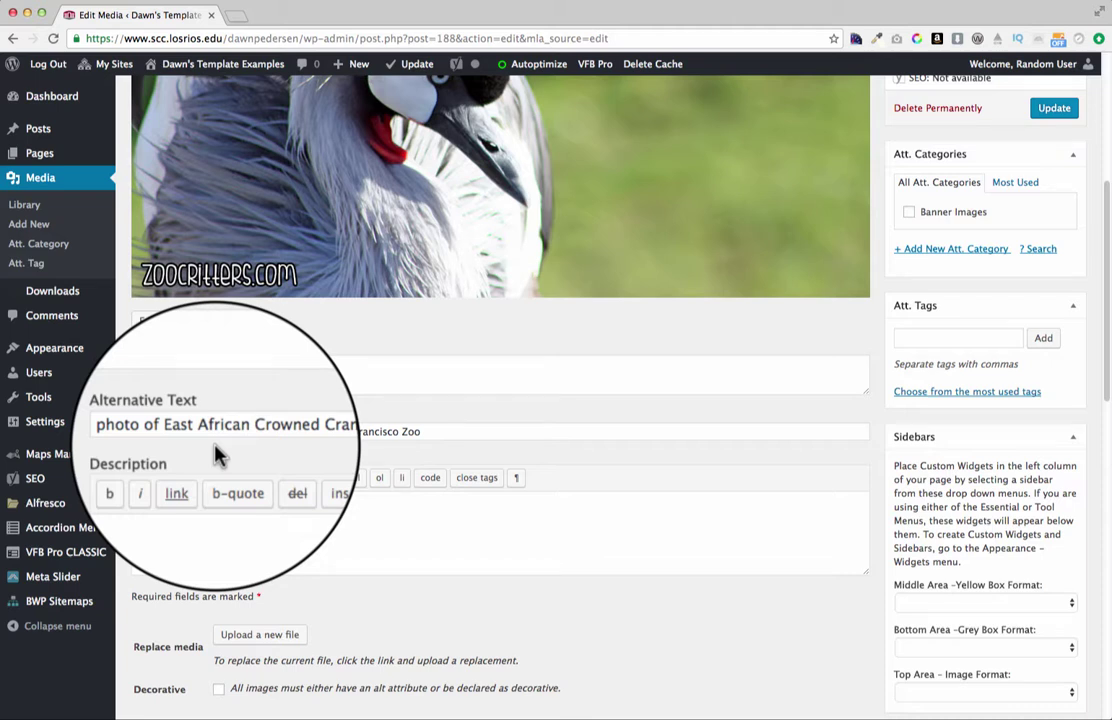
scroll(486, 377, "up", 3)
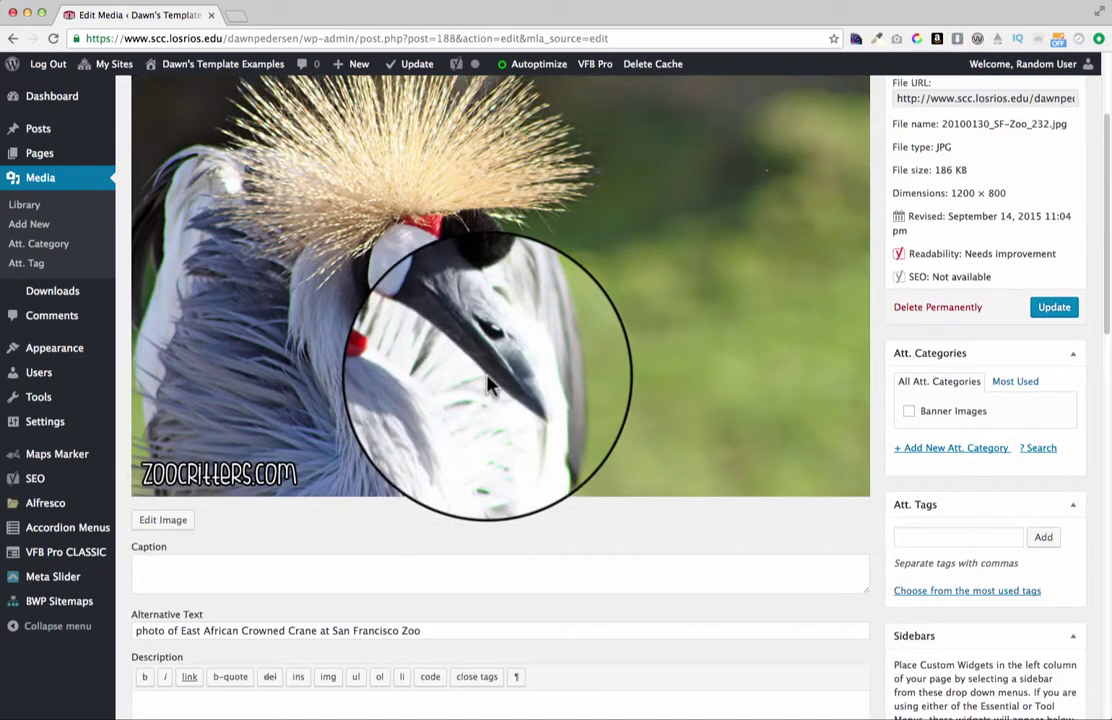
scroll(489, 385, "up", 2)
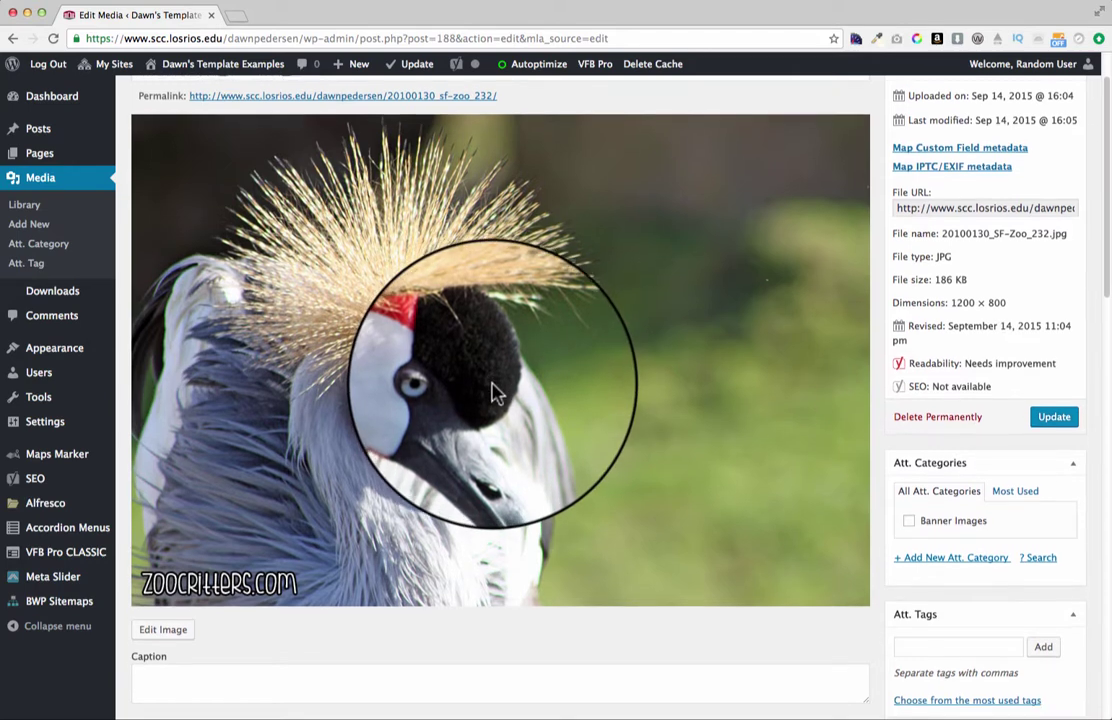
scroll(490, 390, "down", 2)
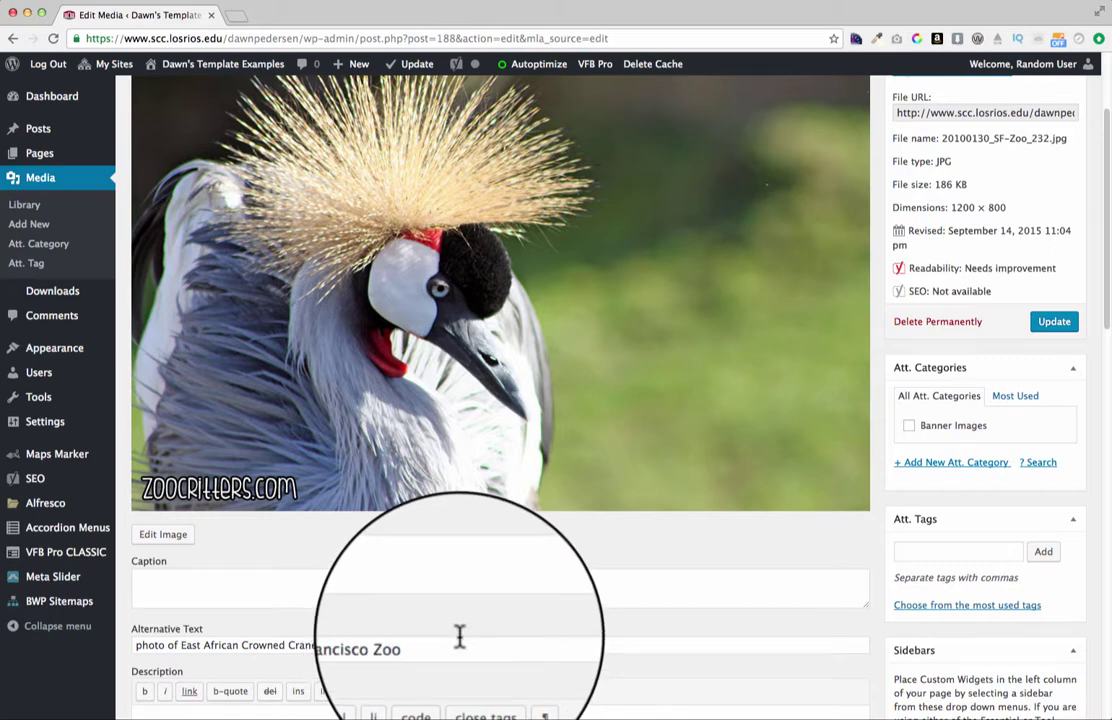
scroll(459, 636, "down", 2)
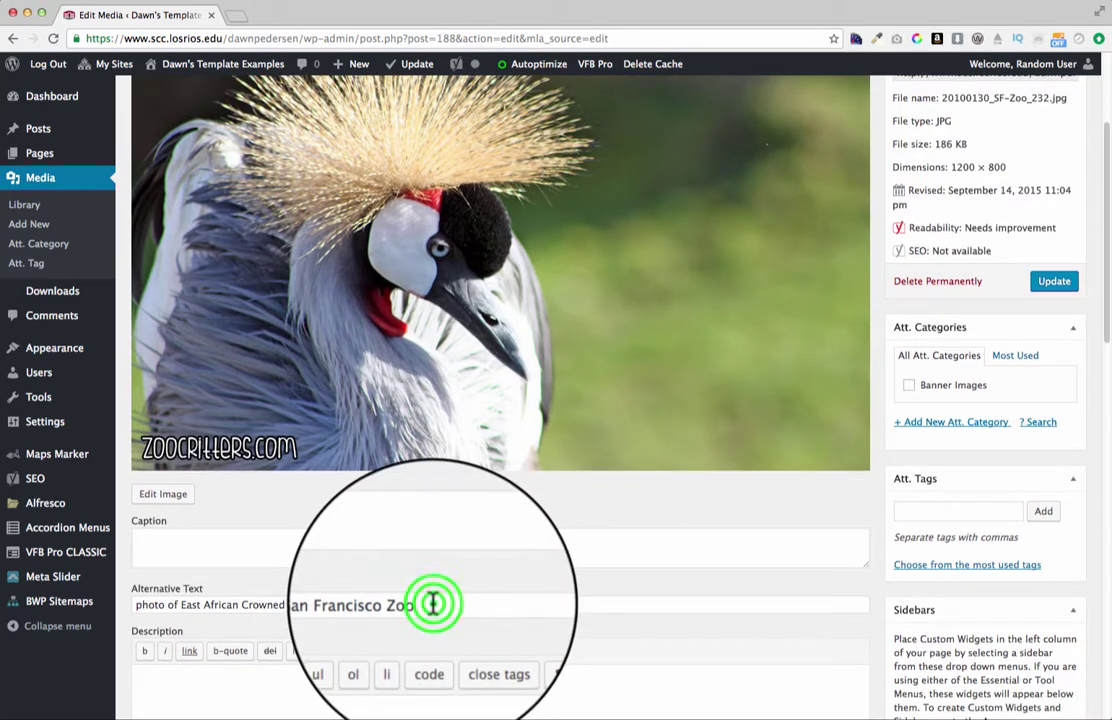
Highlight the crane image's entire alternative text for review, then clear the selection
triple_click(434, 603)
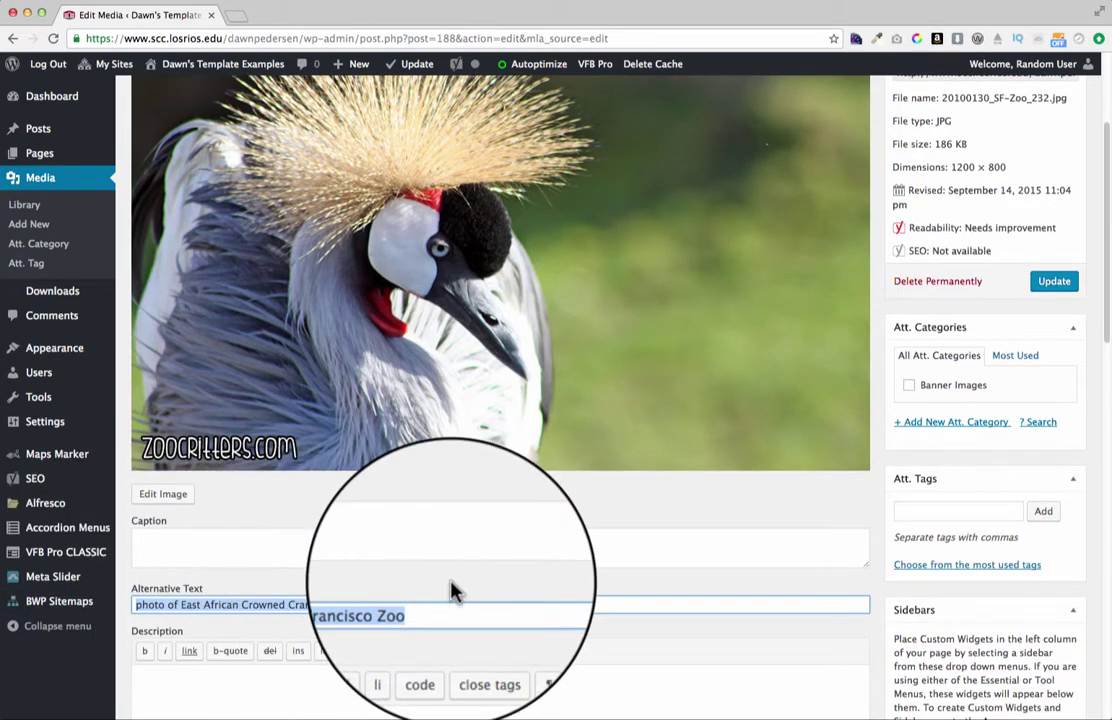
scroll(452, 591, "down", 1)
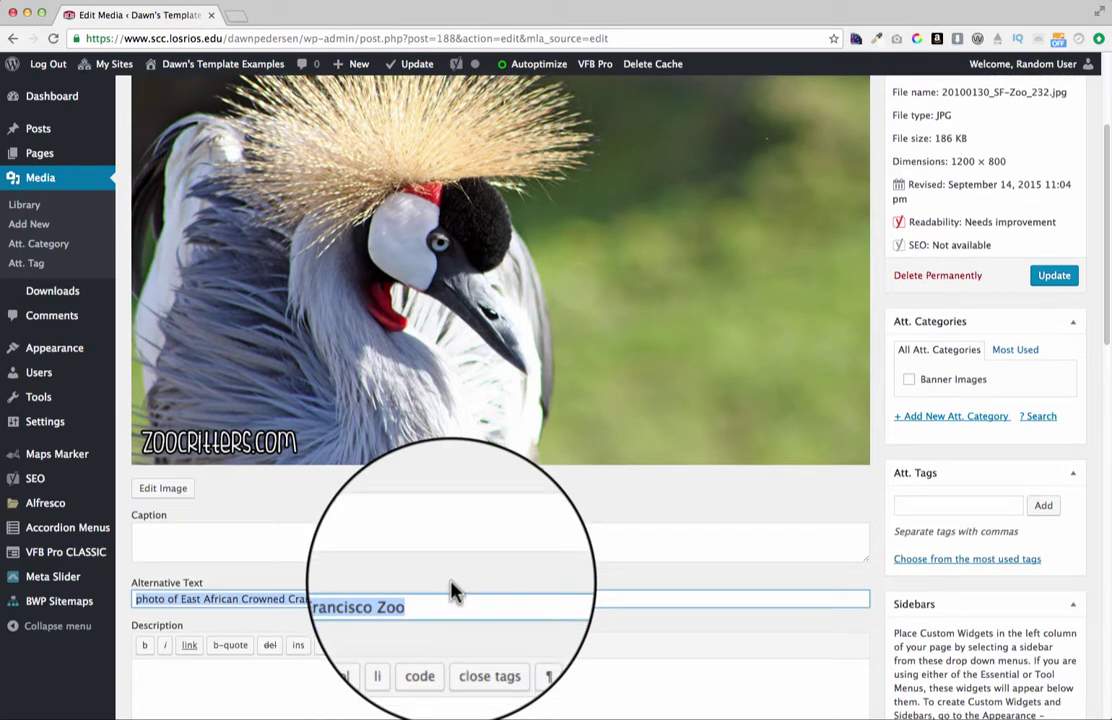
left_click(452, 591)
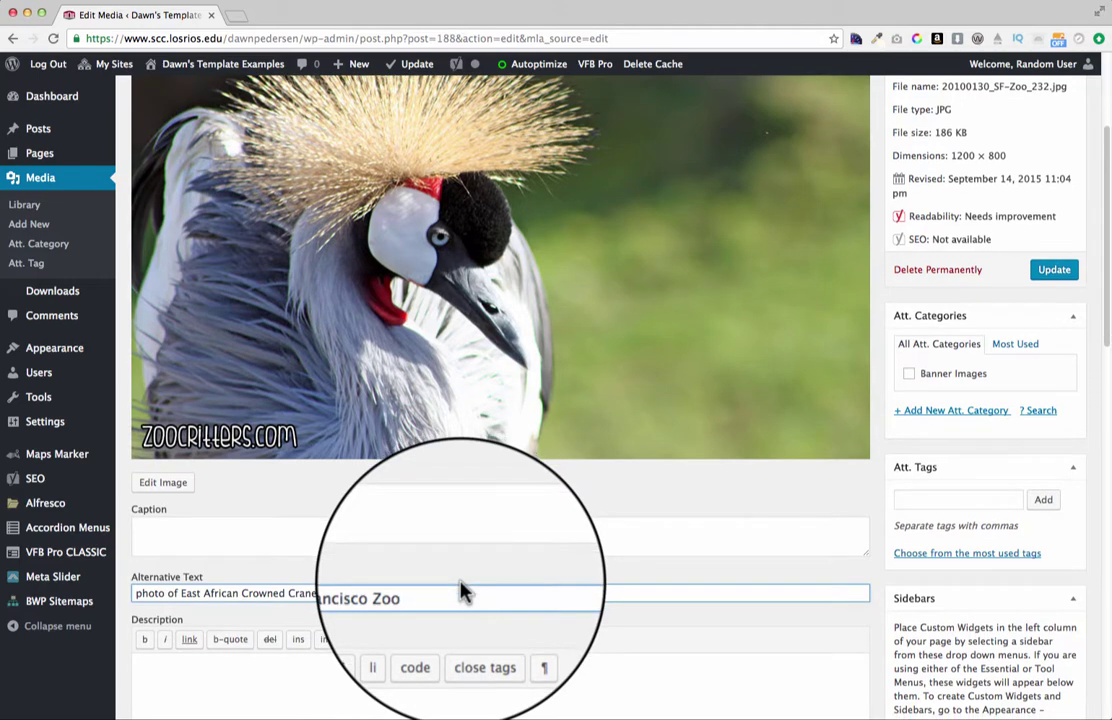
View the replacement file upload page for the crane image and return to its edit page
scroll(459, 591, "down", 3)
scroll(461, 593, "down", 3)
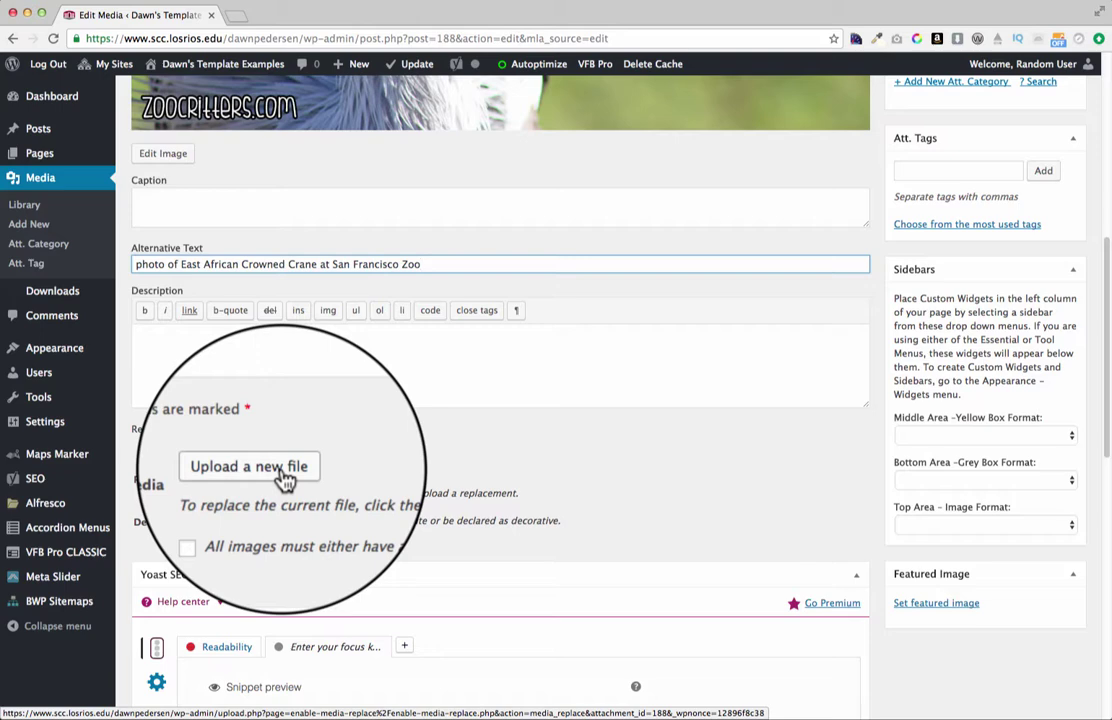
left_click(262, 468)
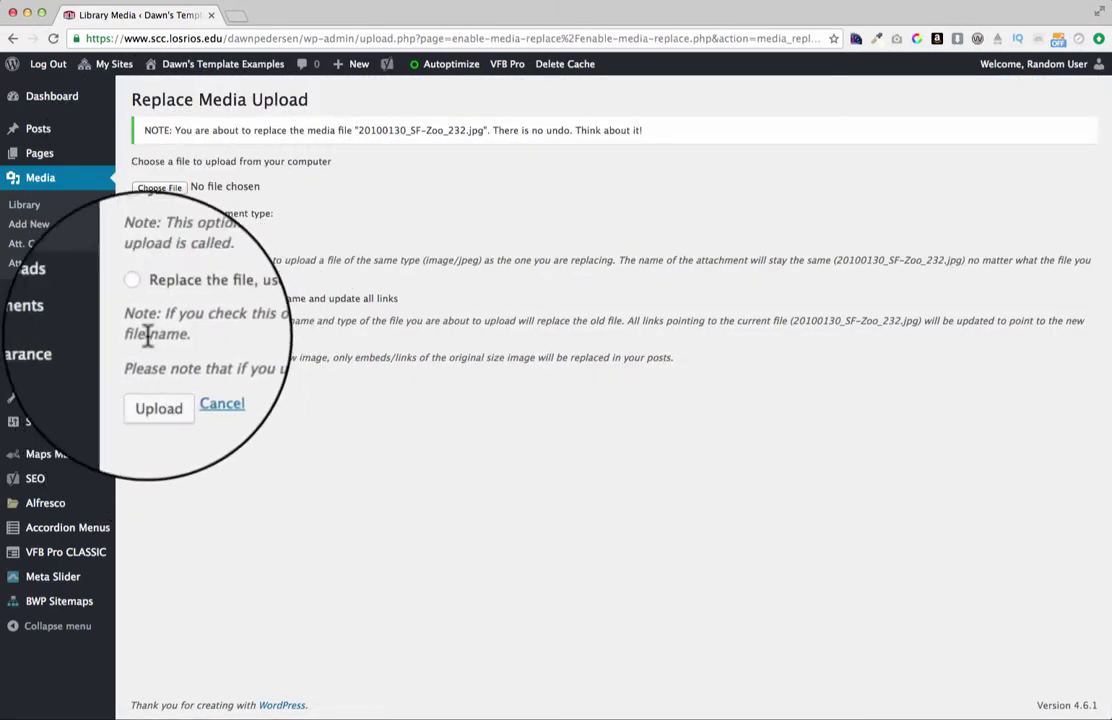
left_click(12, 38)
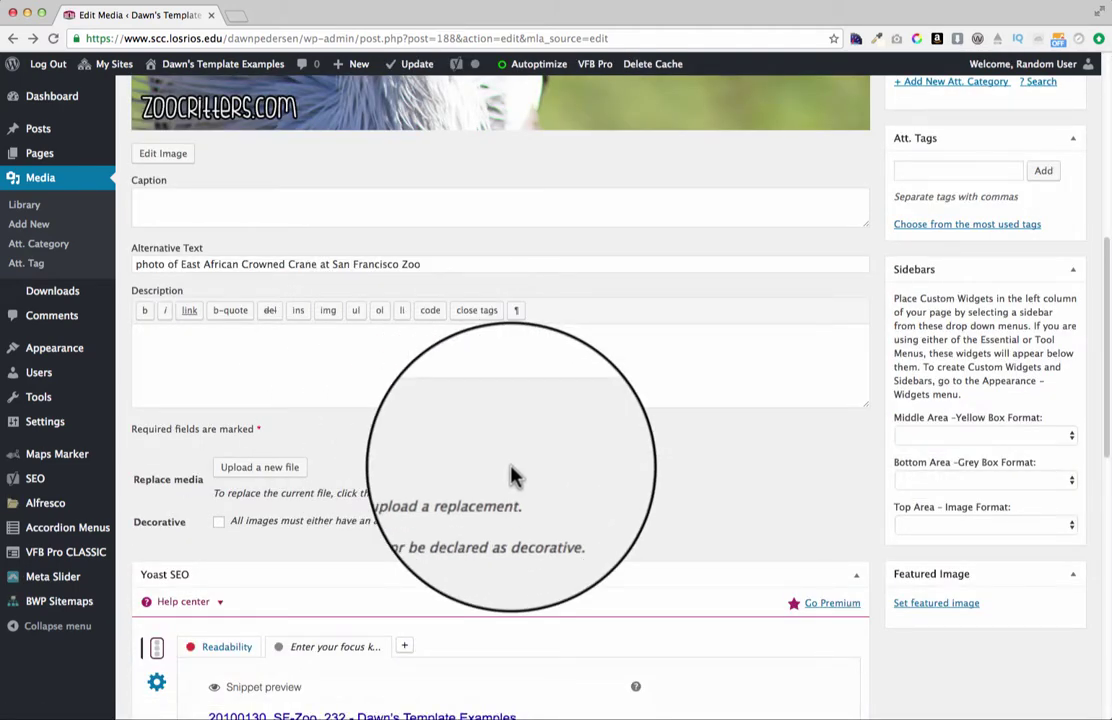
Select the full file URL of the crane image in its save details
scroll(510, 476, "up", 5)
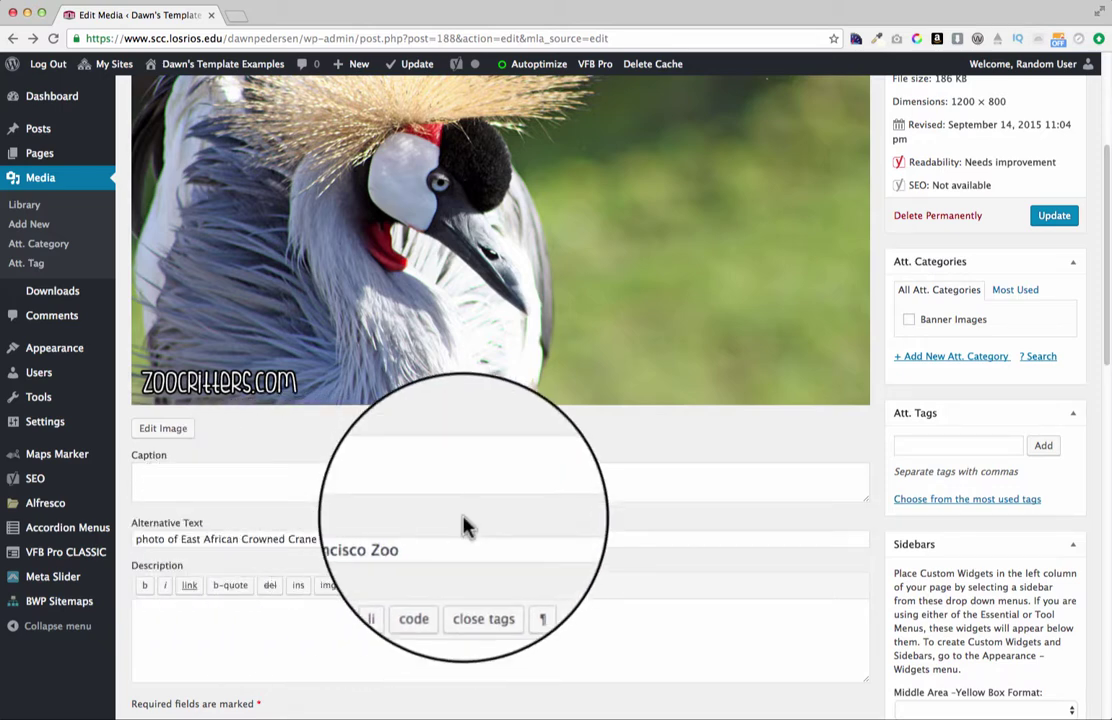
scroll(463, 522, "down", 2)
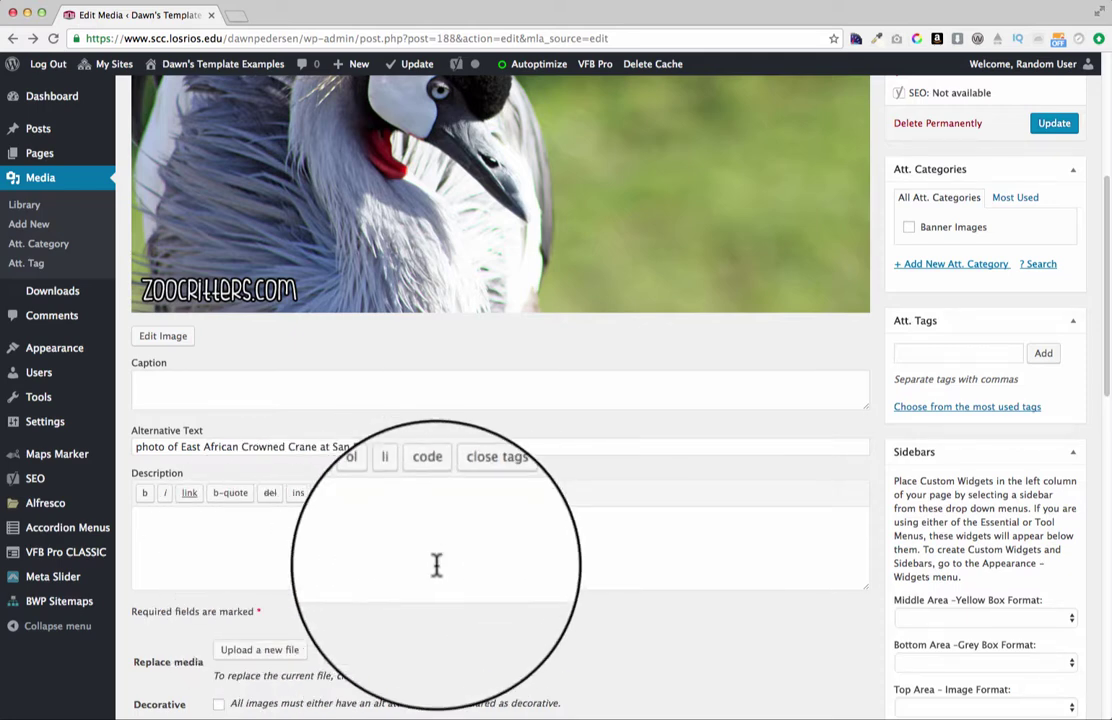
scroll(640, 548, "up", 5)
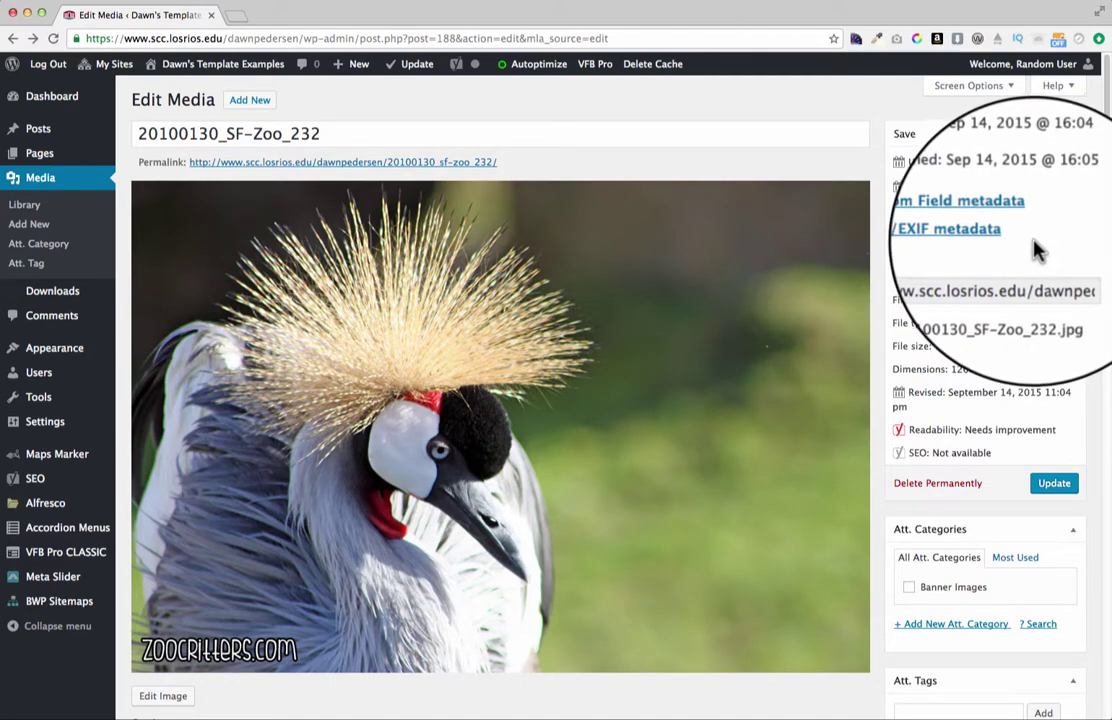
left_click(1025, 277)
left_click_drag(1025, 277, 1085, 275)
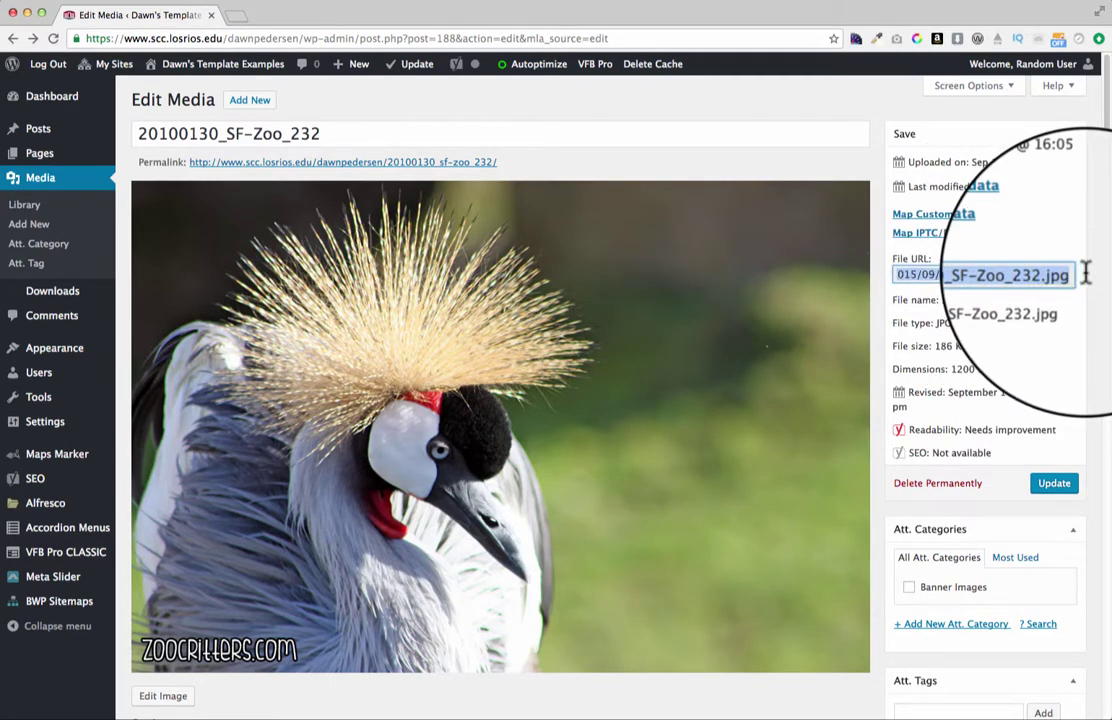
Review the crane image's update options, attachment categories and tags, featured image setting and Yoast SEO section
scroll(1015, 347, "down", 2)
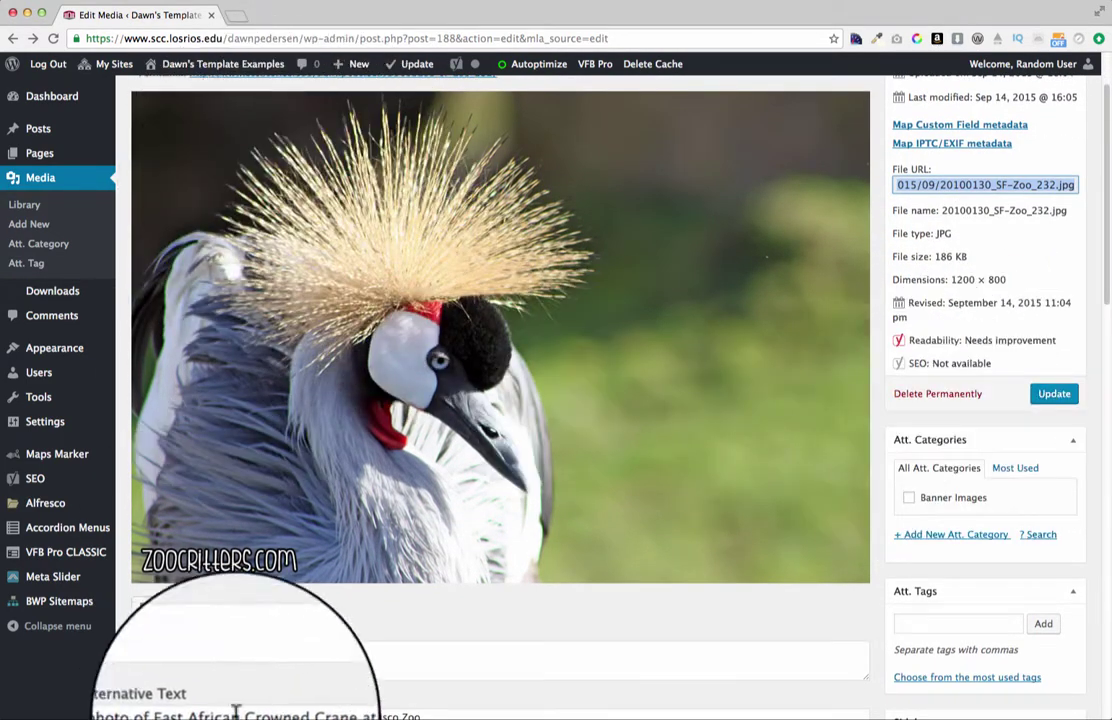
scroll(998, 440, "down", 1)
left_click(1060, 400)
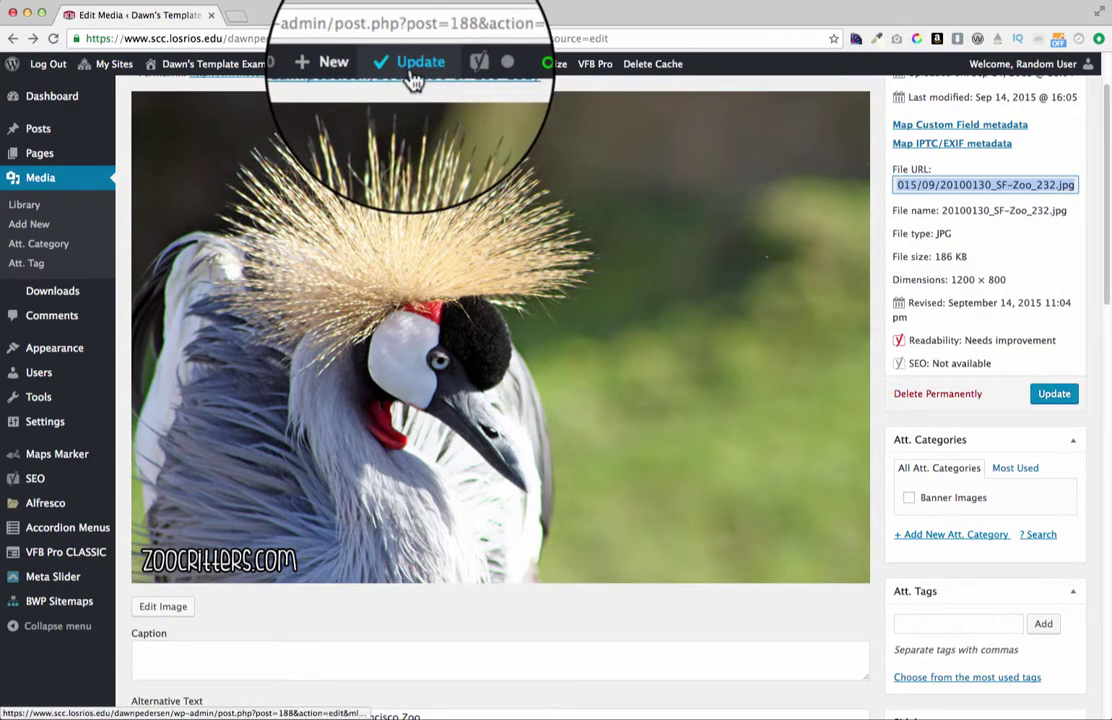
scroll(1005, 430, "down", 8)
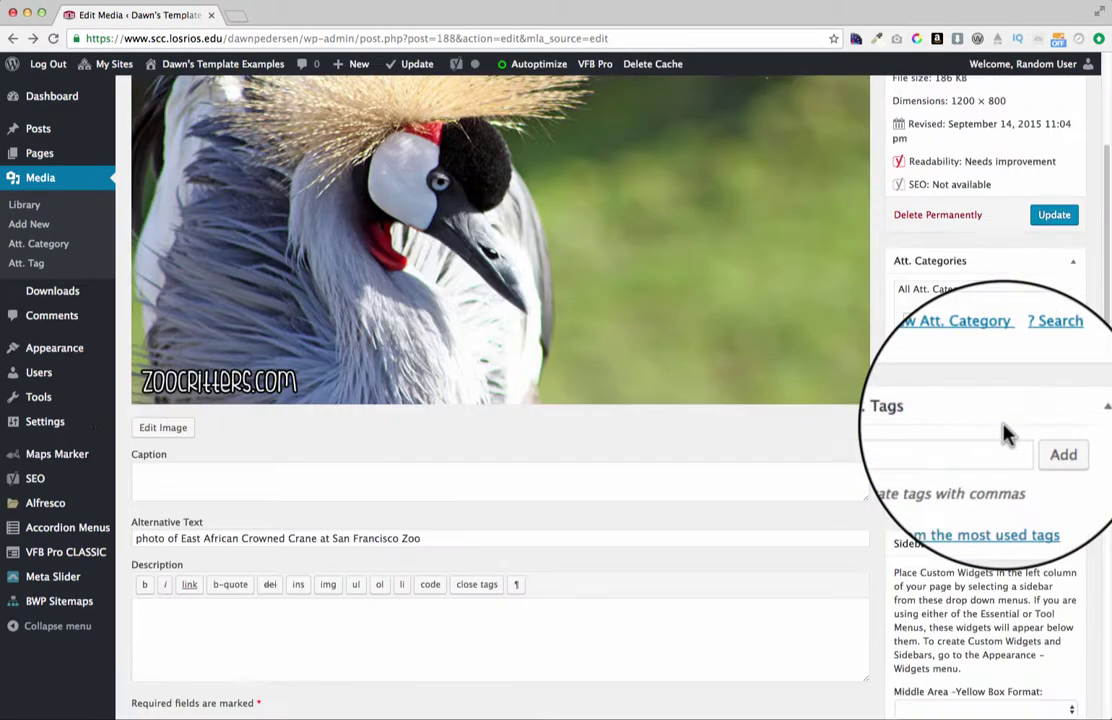
scroll(1005, 432, "down", 5)
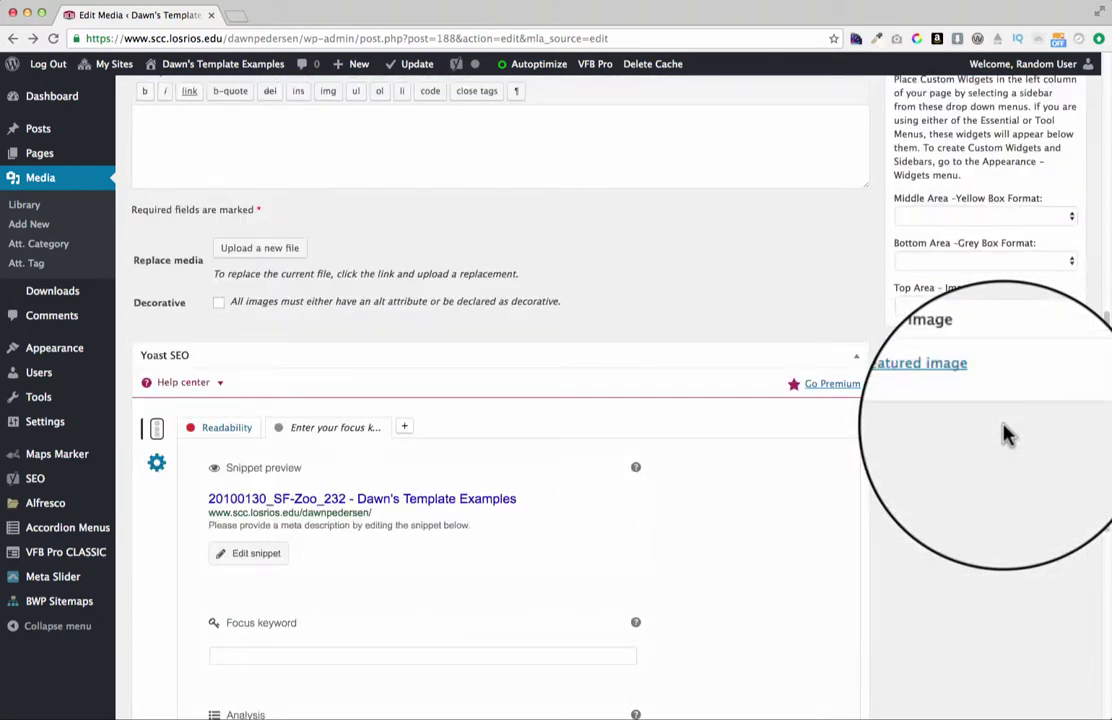
scroll(1005, 430, "up", 12)
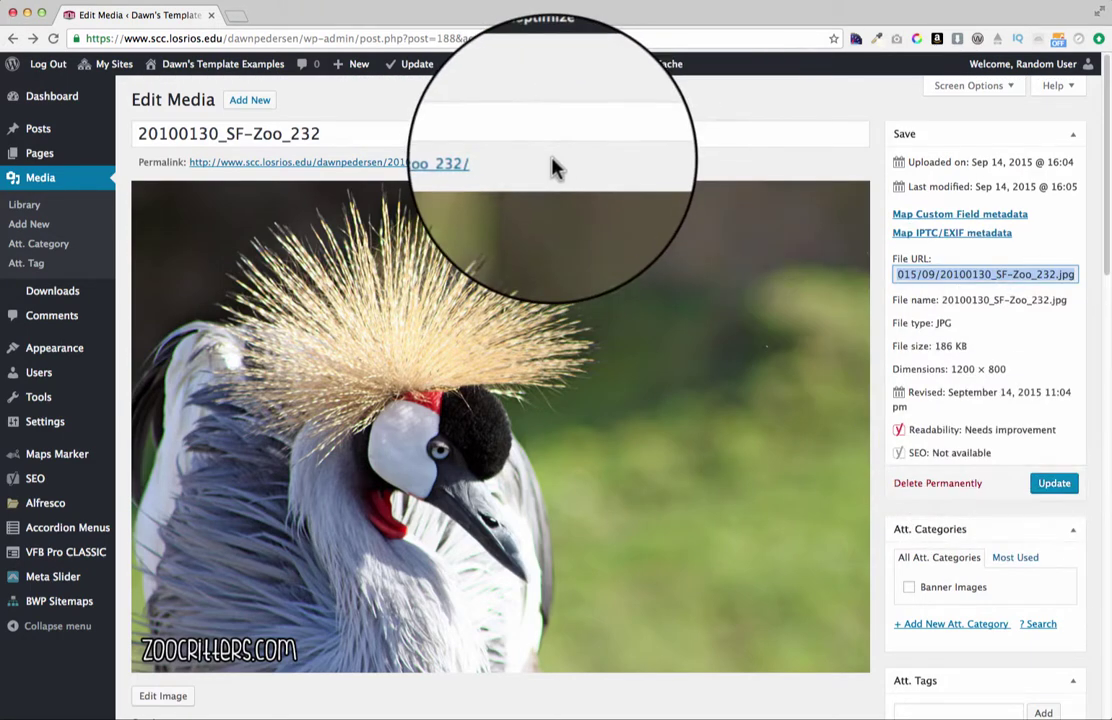